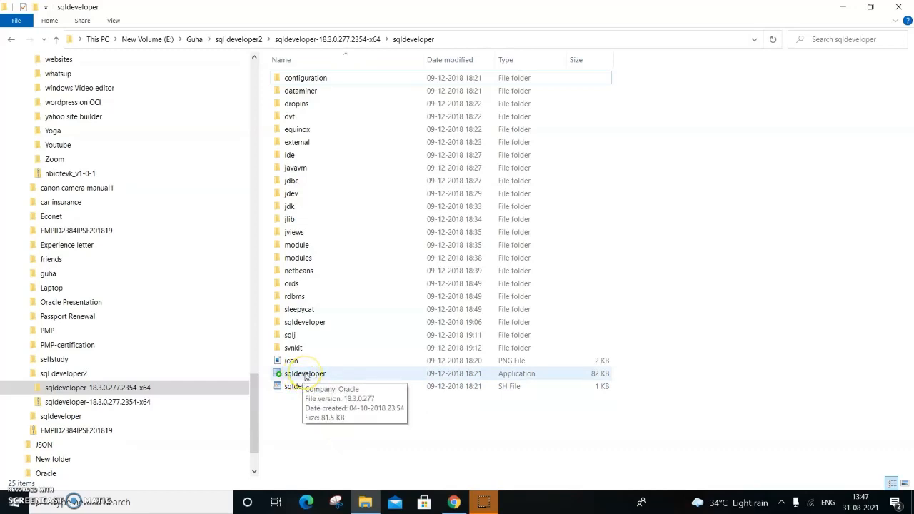
- Launch SQL Developer from the sqldeveloper folder and open the workshop connection, entering the account password
double_click(305, 374)
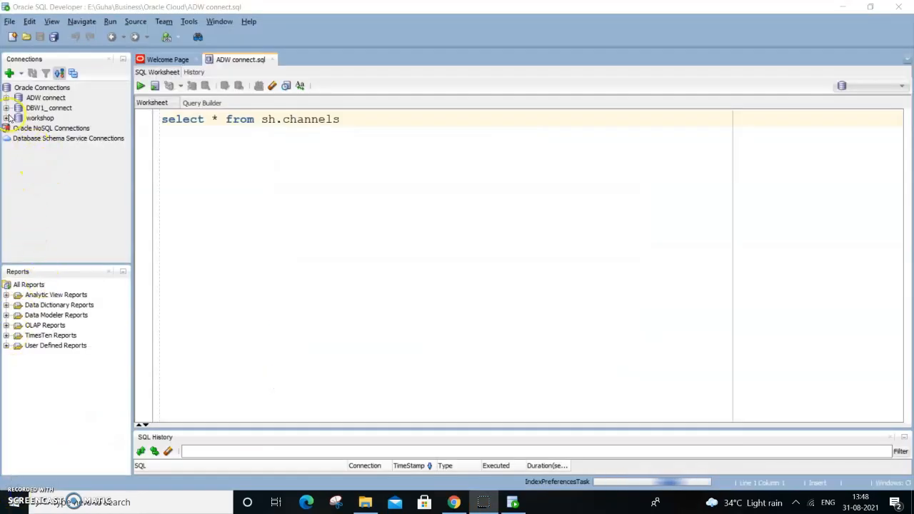
left_click(40, 119)
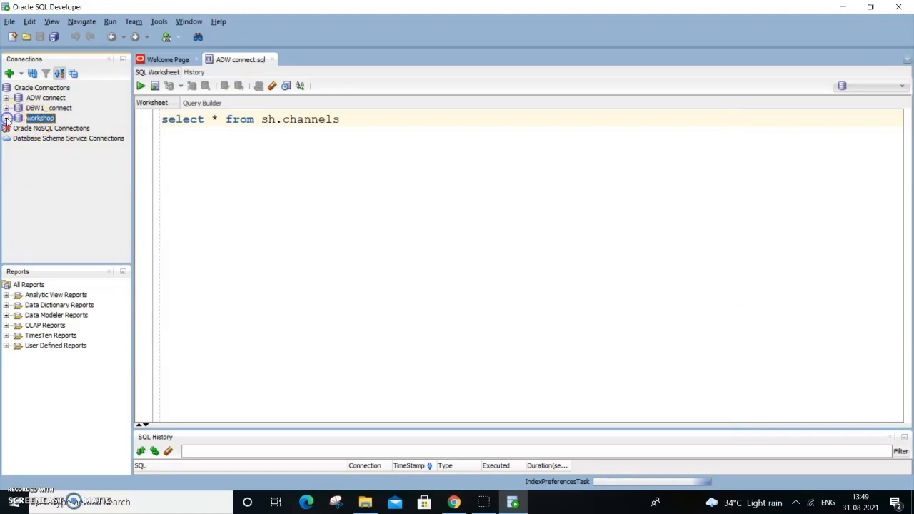
left_click(44, 120)
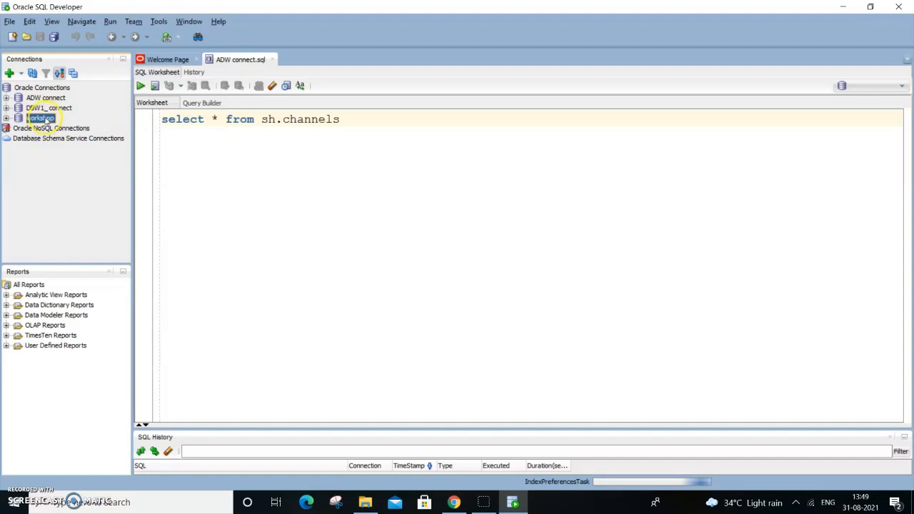
double_click(44, 120)
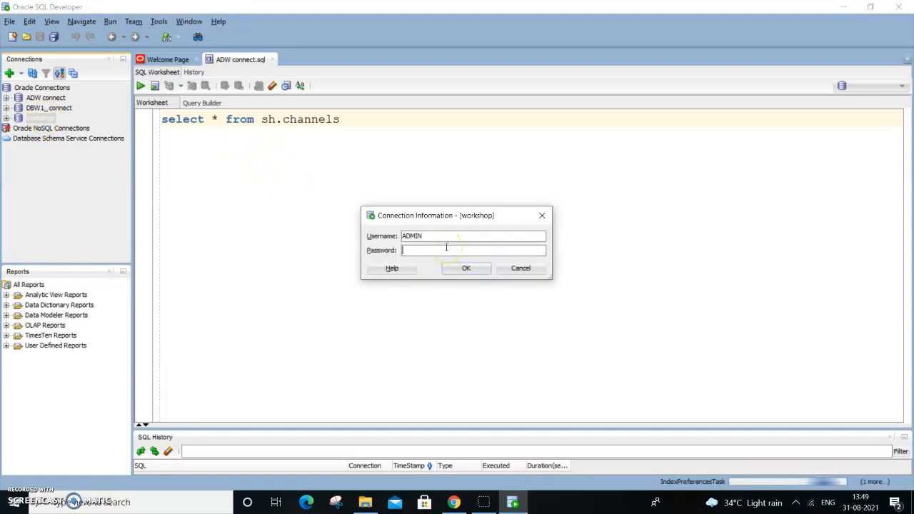
type("••")
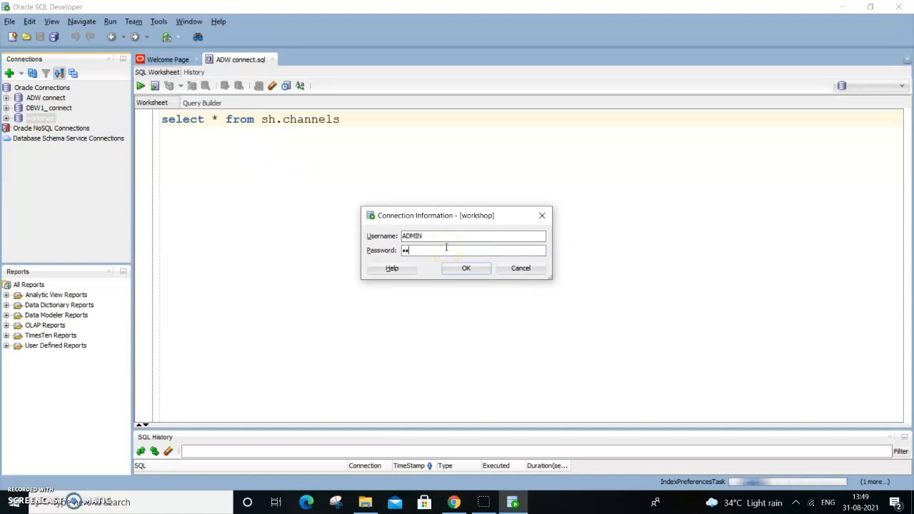
type("•••••••")
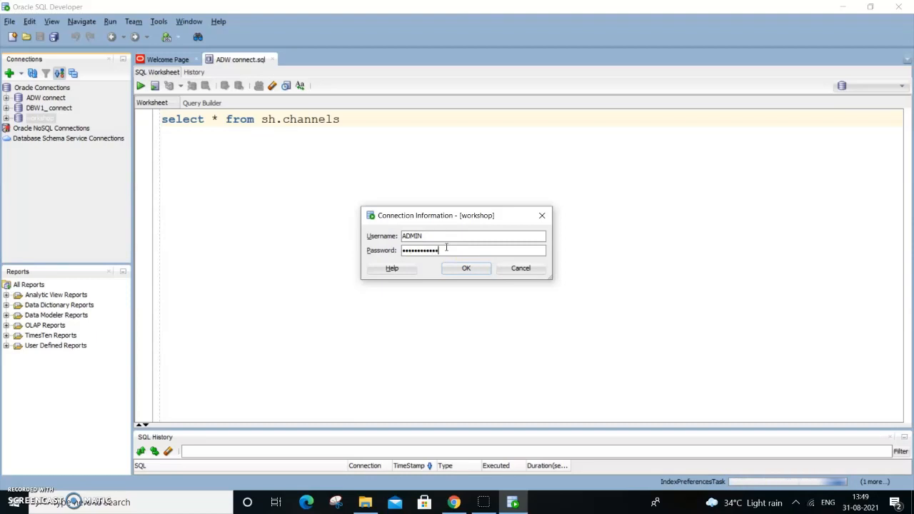
key("Return")
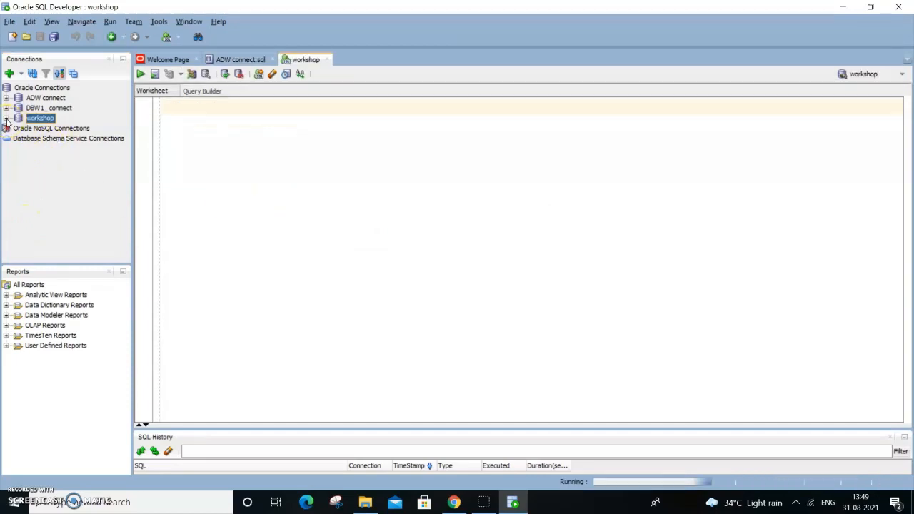
- Browse the workshop connection's other users and expand the DBUSER schema to list its tables
scroll(89, 174, "down", 1)
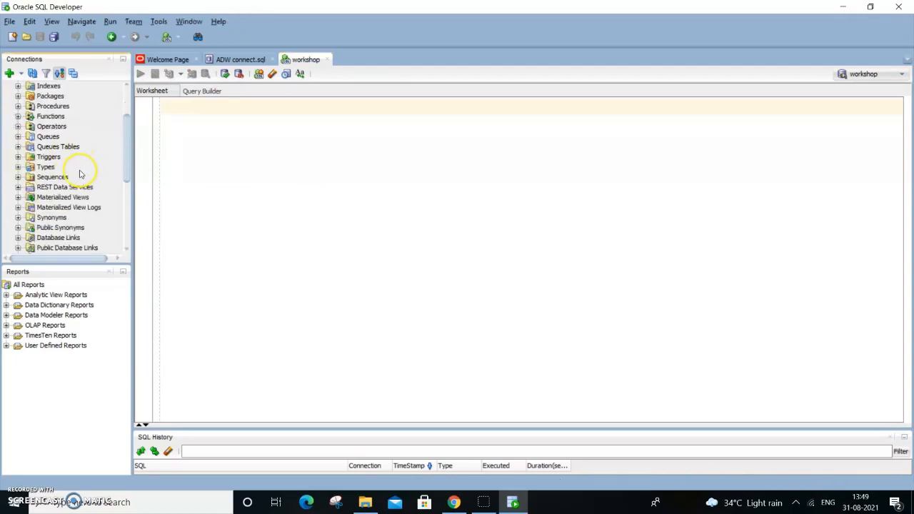
scroll(71, 179, "up", 1)
scroll(78, 179, "down", 3)
scroll(79, 178, "down", 3)
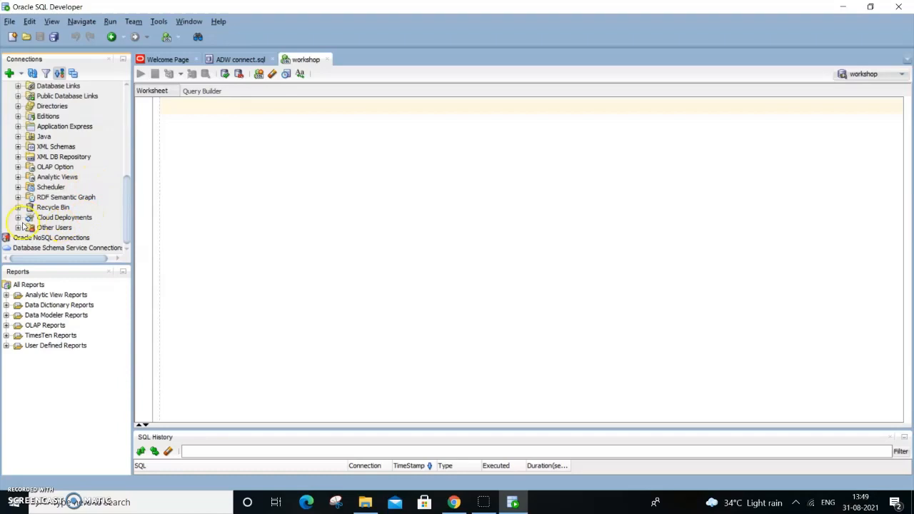
left_click(19, 227)
scroll(114, 175, "down", 4)
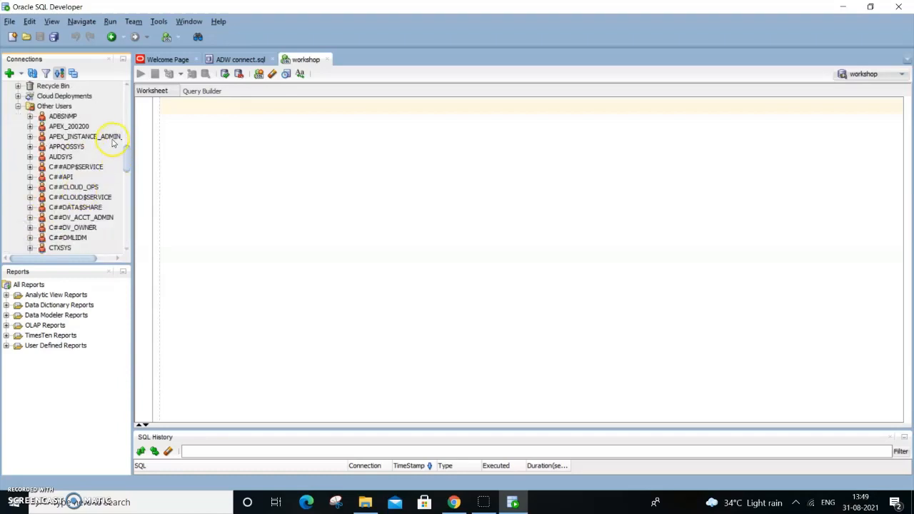
scroll(114, 150, "down", 2)
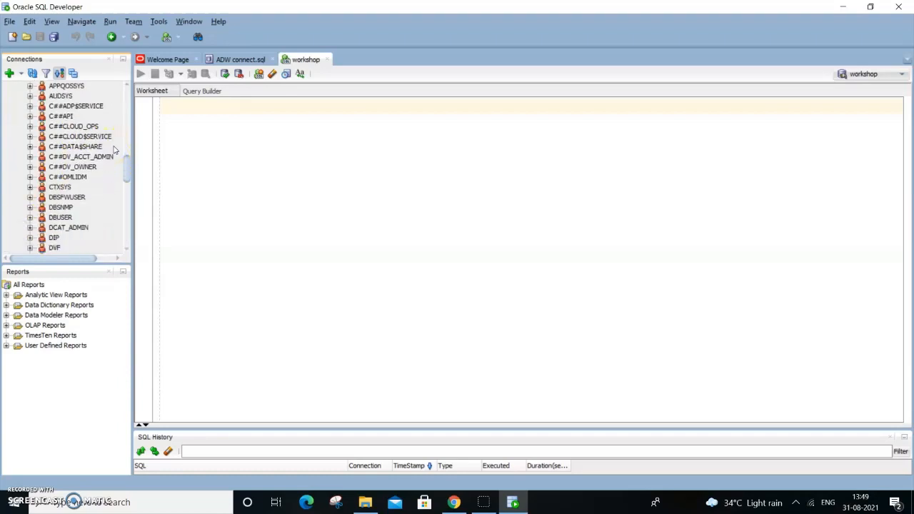
left_click(30, 217)
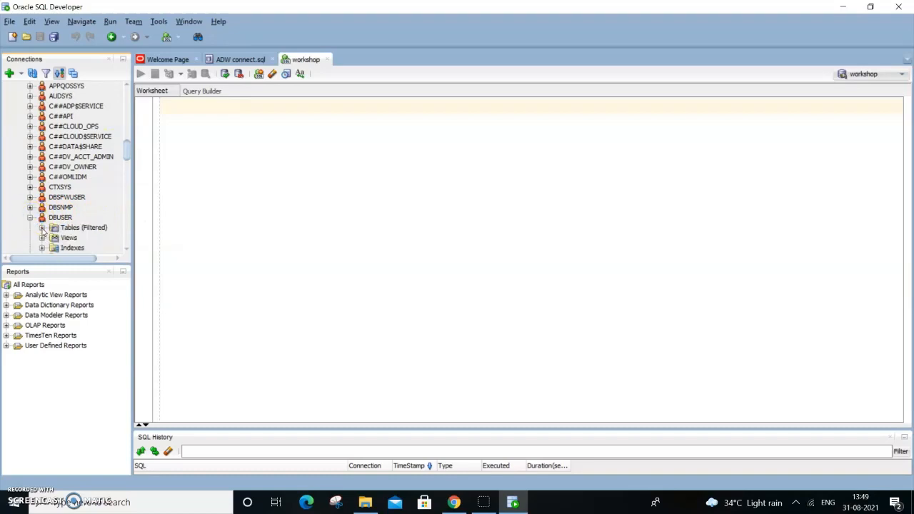
left_click(42, 227)
scroll(91, 169, "down", 1)
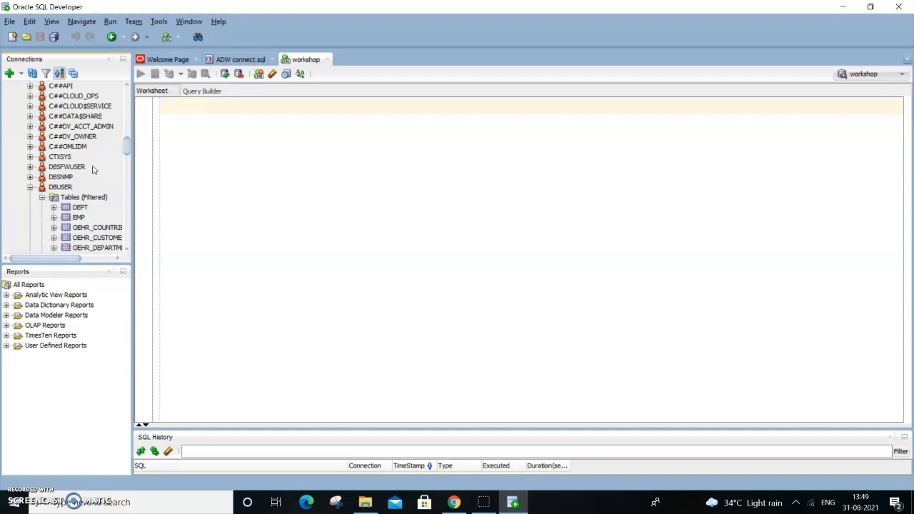
scroll(113, 172, "down", 2)
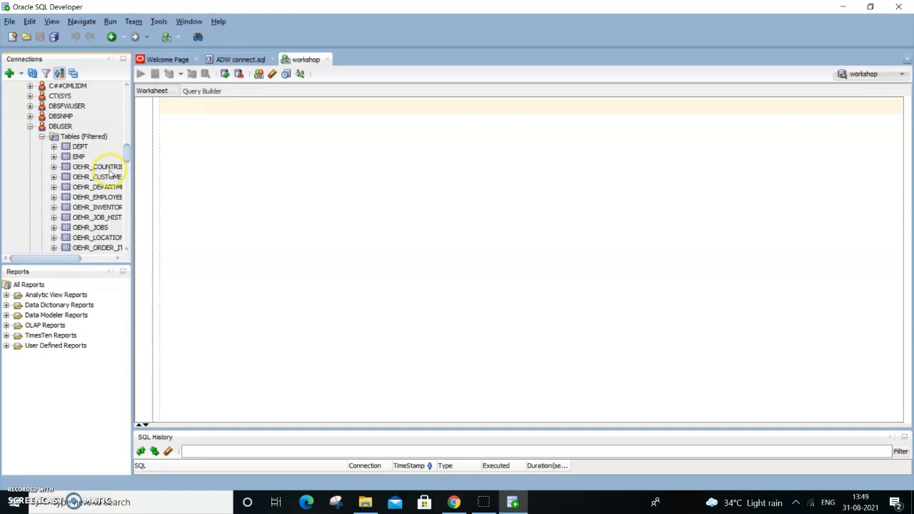
- Expand the OEHR_COUNTRIES and OEHR_CUSTOMERS tables under DBUSER and look through their columns
left_click(54, 167)
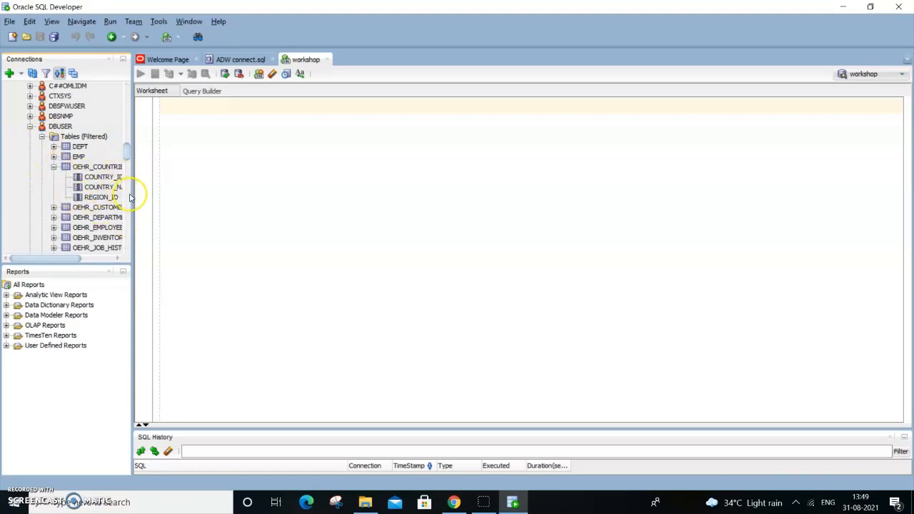
left_click(53, 207)
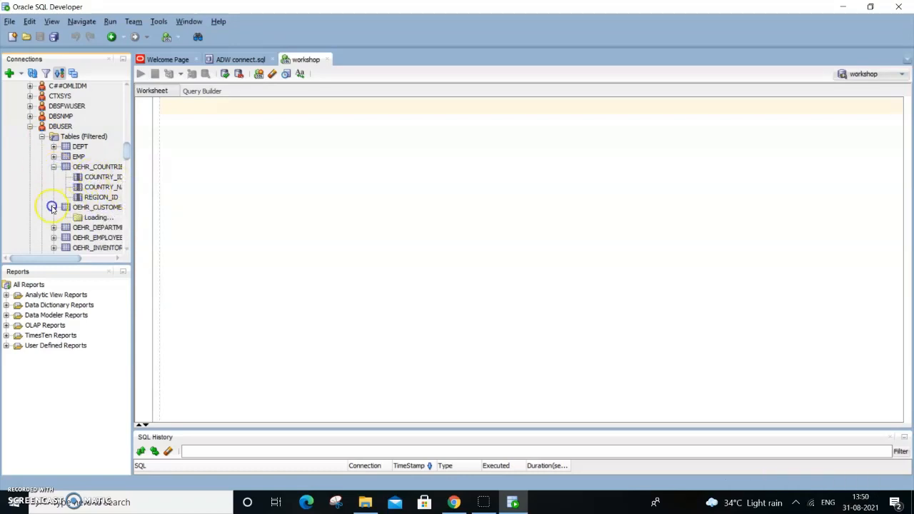
scroll(101, 171, "down", 1)
scroll(101, 171, "down", 4)
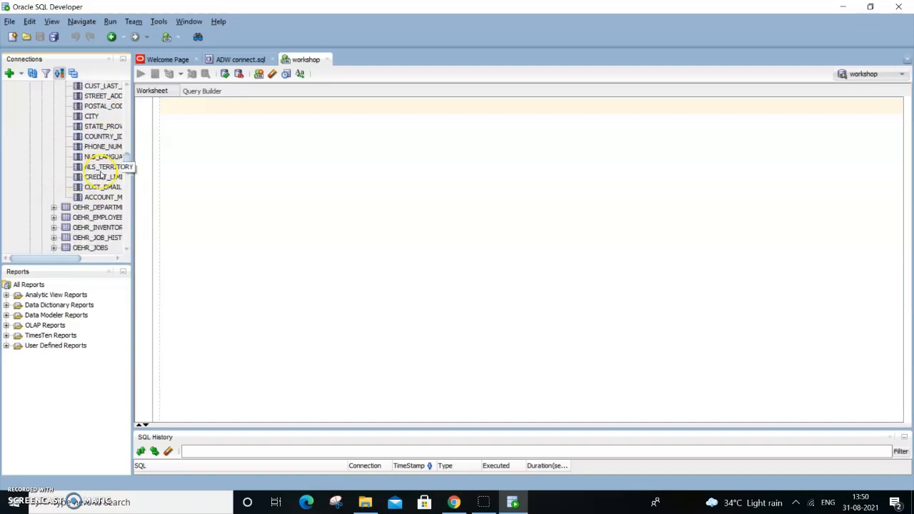
scroll(105, 189, "up", 3)
scroll(105, 190, "up", 2)
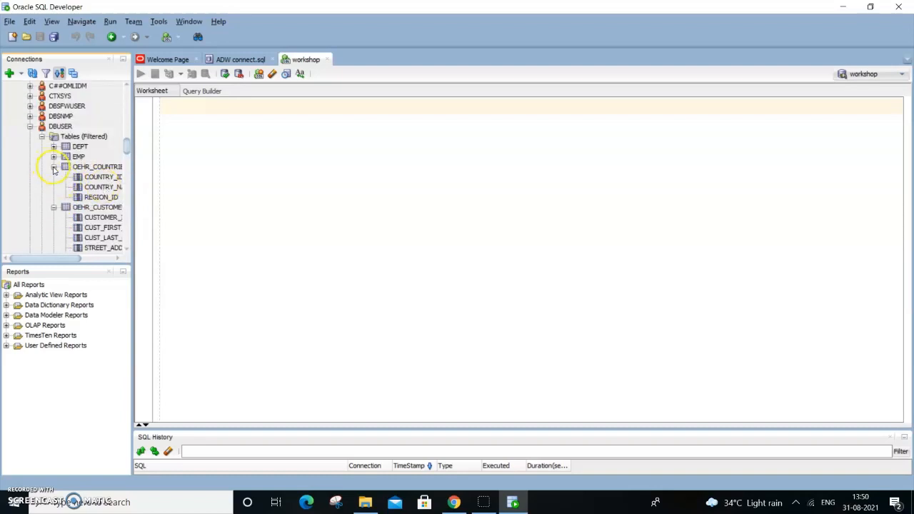
- Start a Data Modeler import from the data dictionary, using the workshop connection and the DBUSER schema
left_click(10, 23)
mouse_move(43, 157)
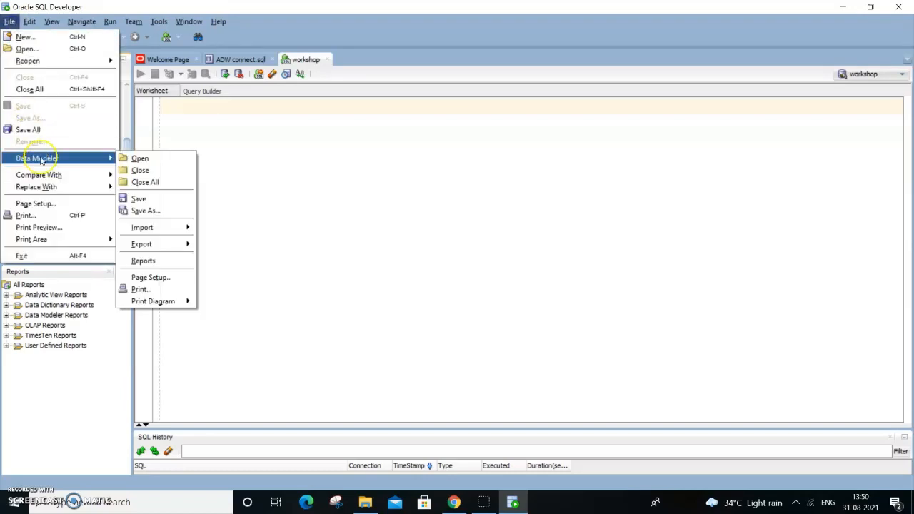
mouse_move(146, 234)
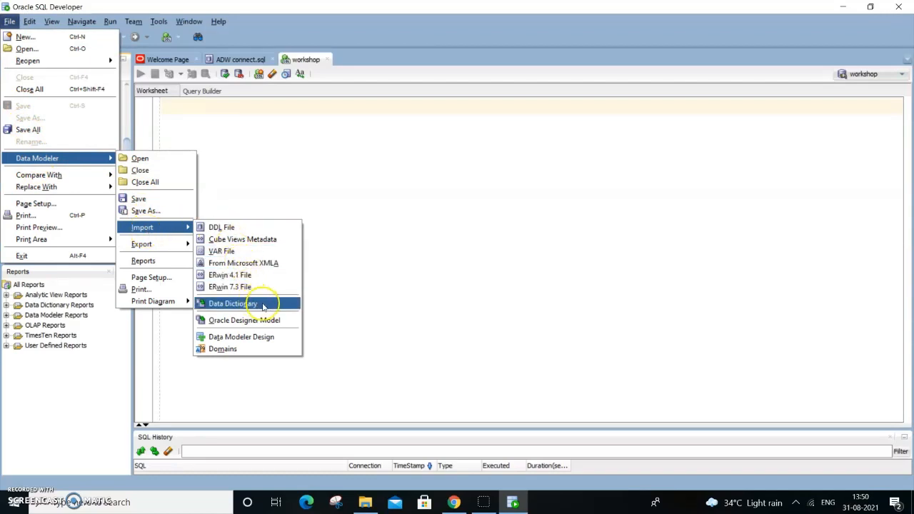
left_click(264, 305)
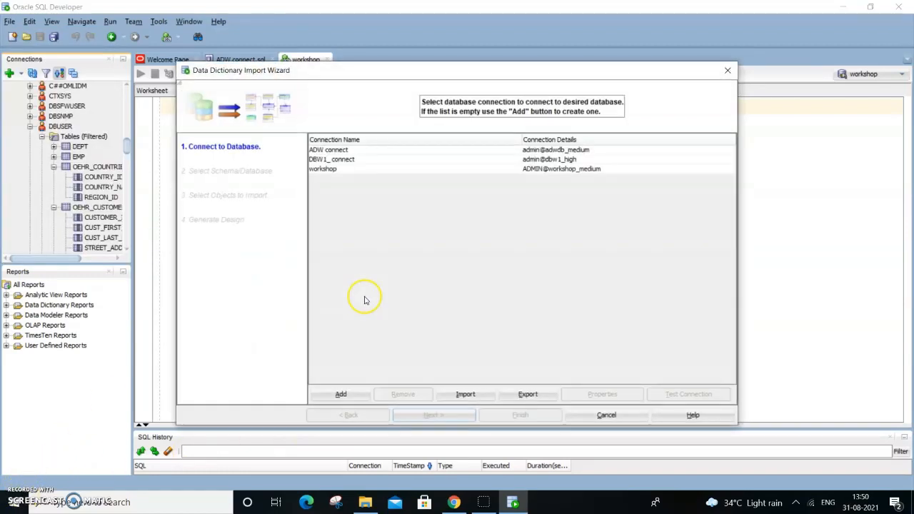
left_click(325, 169)
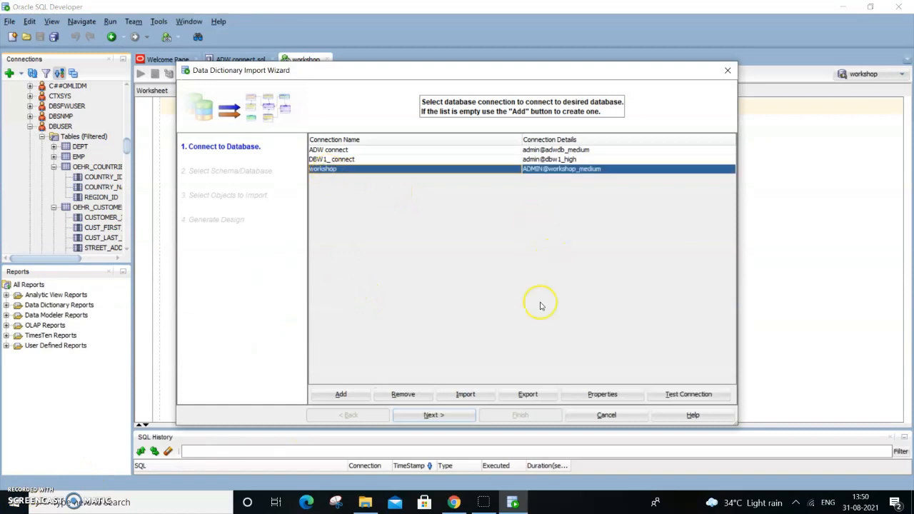
left_click(435, 415)
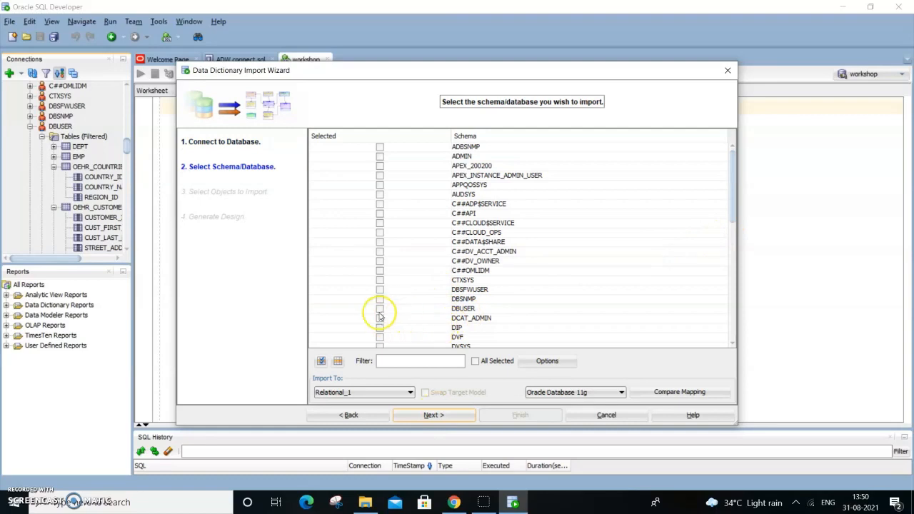
left_click(379, 309)
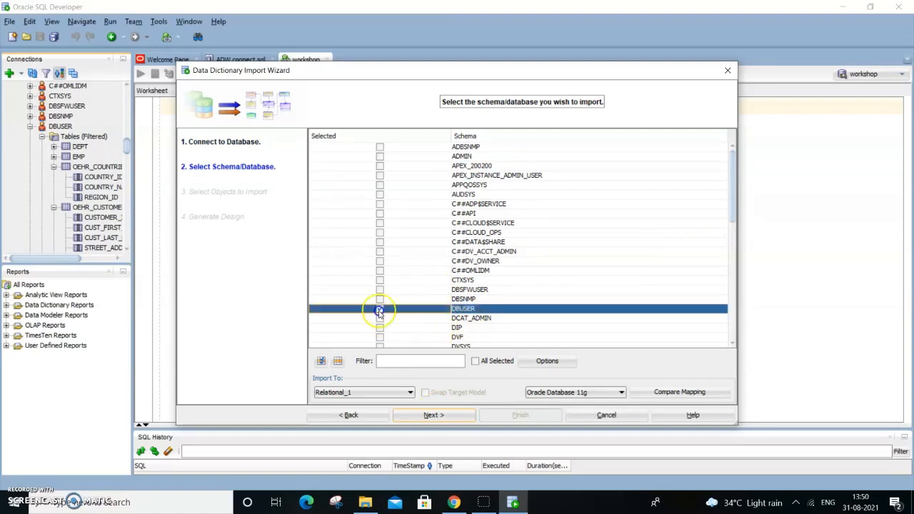
left_click(433, 416)
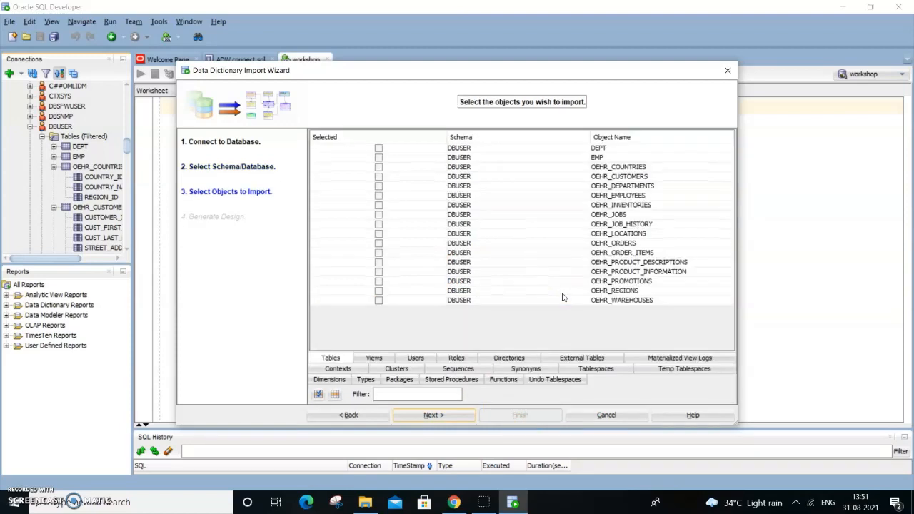
- Select all the OEHR tables for import, from OEHR_COUNTRIES through OEHR_WAREHOUSES, leaving out DEPT and EMP
left_click(378, 167)
left_click(379, 177)
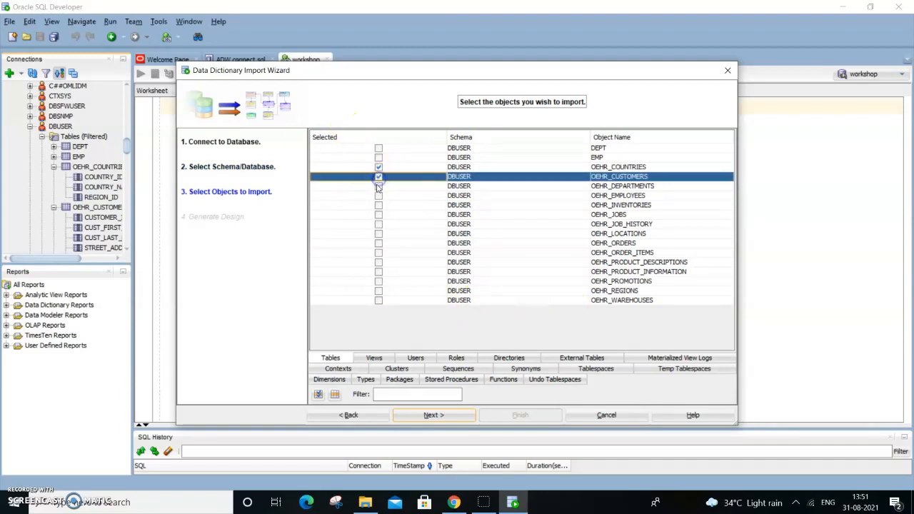
left_click(378, 185)
left_click(378, 205)
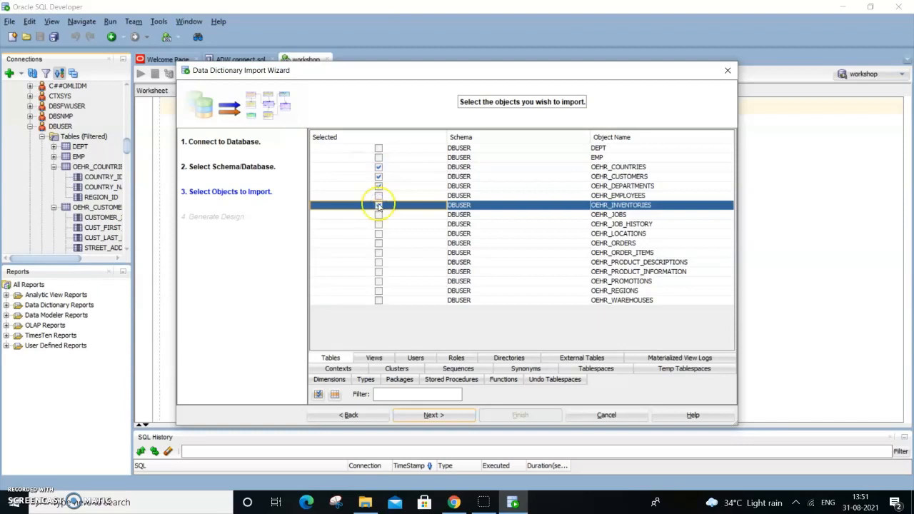
left_click(378, 195)
left_click(378, 215)
left_click(378, 233)
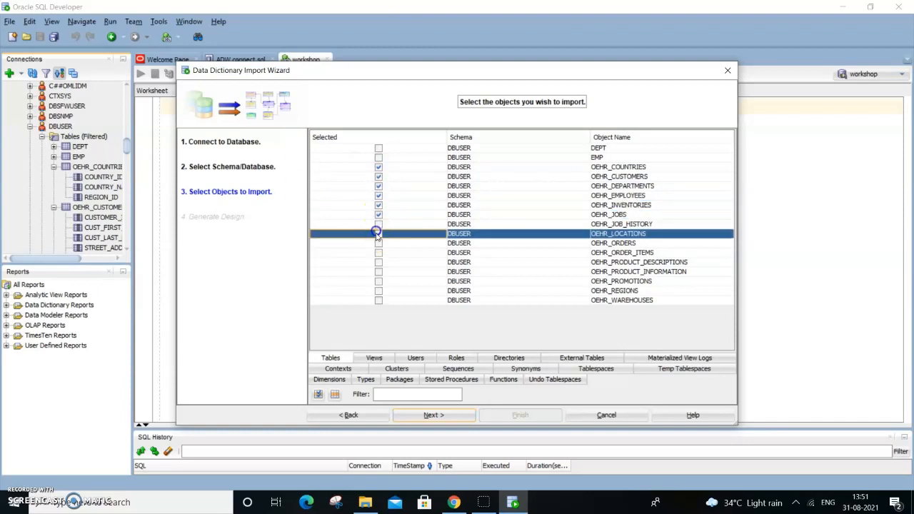
left_click(378, 224)
left_click(379, 243)
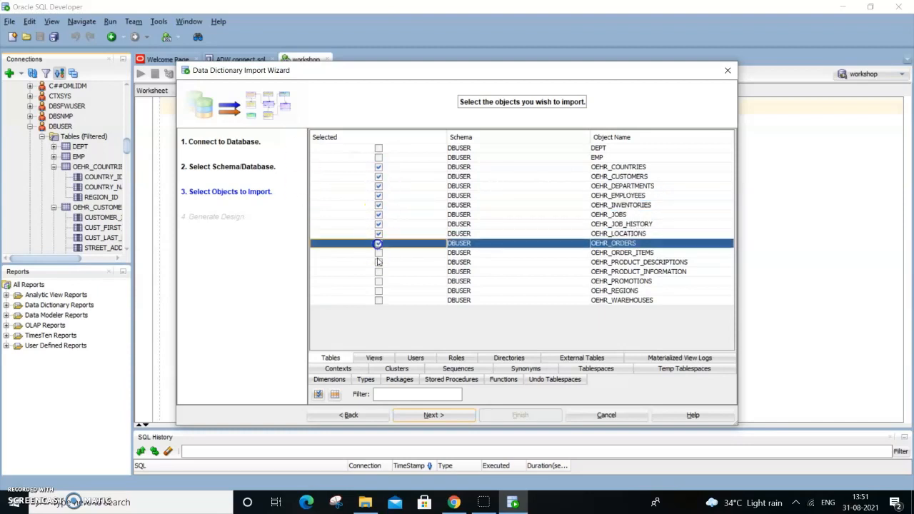
left_click(379, 252)
left_click(378, 262)
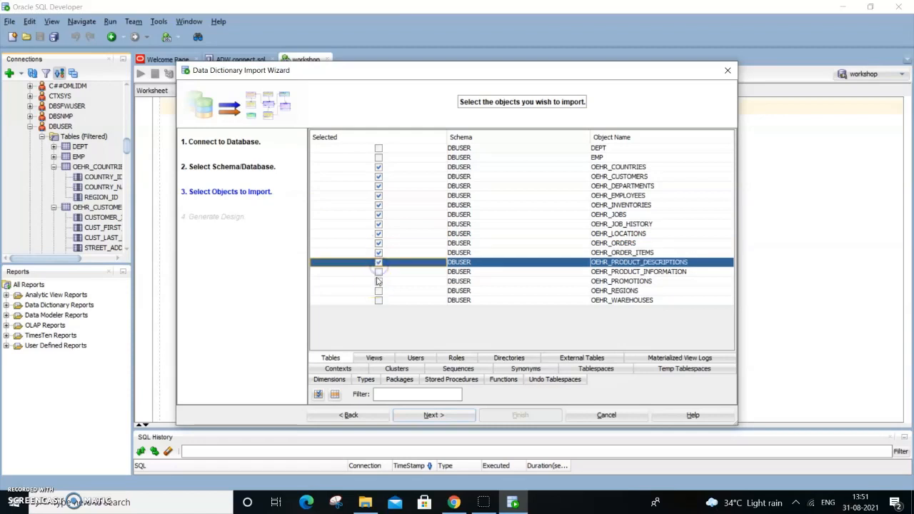
left_click(379, 271)
left_click(378, 280)
left_click(378, 291)
left_click(378, 300)
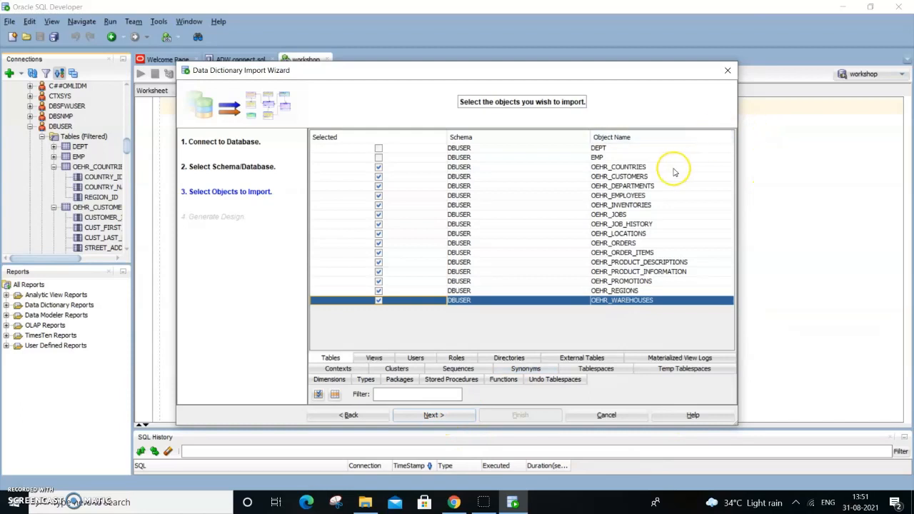
- Generate the relational design from the selected tables and close the import log
left_click(435, 416)
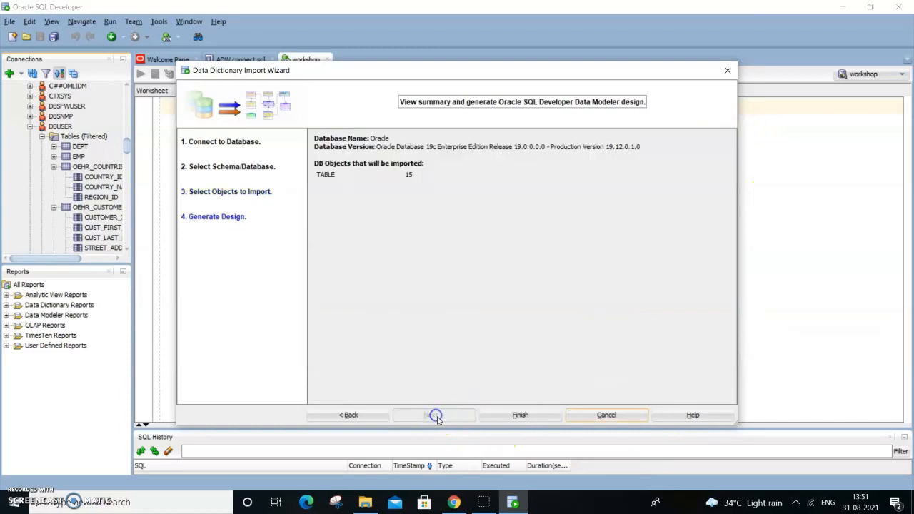
left_click(527, 414)
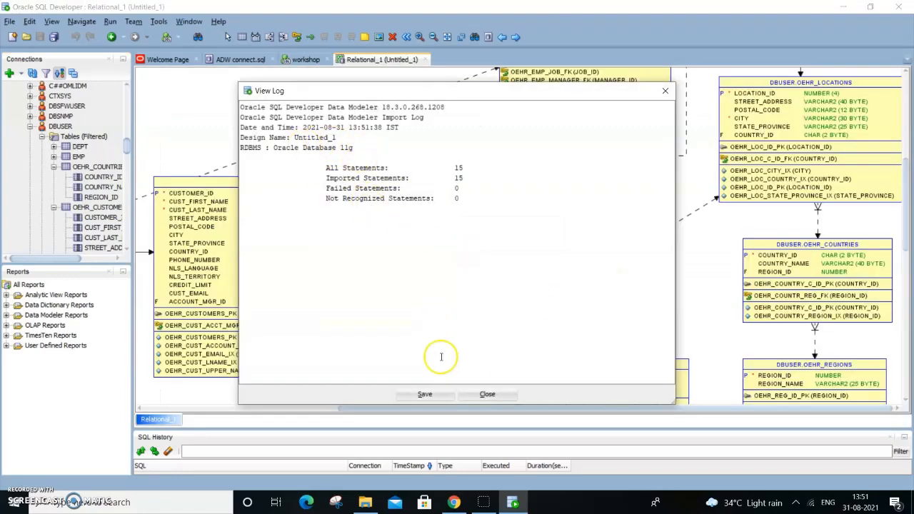
left_click(487, 394)
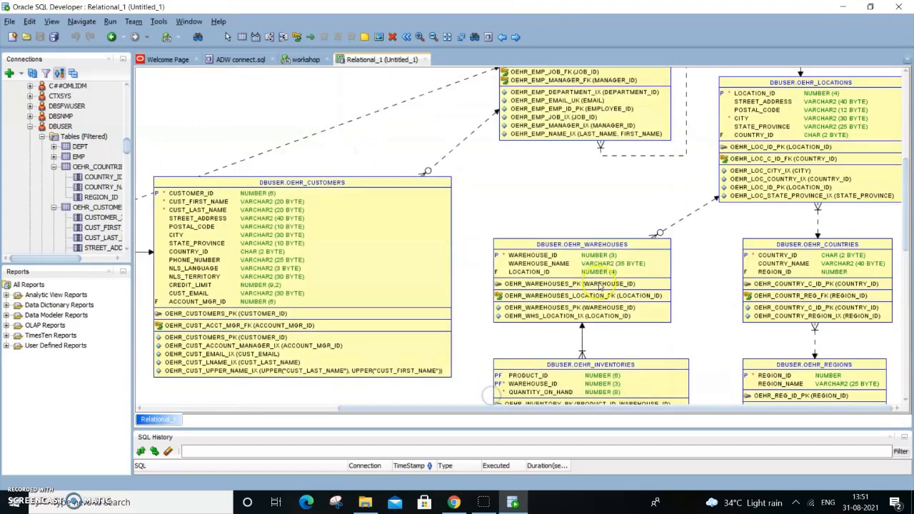
- Examine the relational diagram's tables and their links, from OEHR_JOB_HISTORY and OEHR_EMPLOYEES to OEHR_ORDERS, OEHR_CUSTOMERS and OEHR_ORDER_ITEMS
scroll(601, 285, "up", 3)
scroll(618, 296, "up", 1)
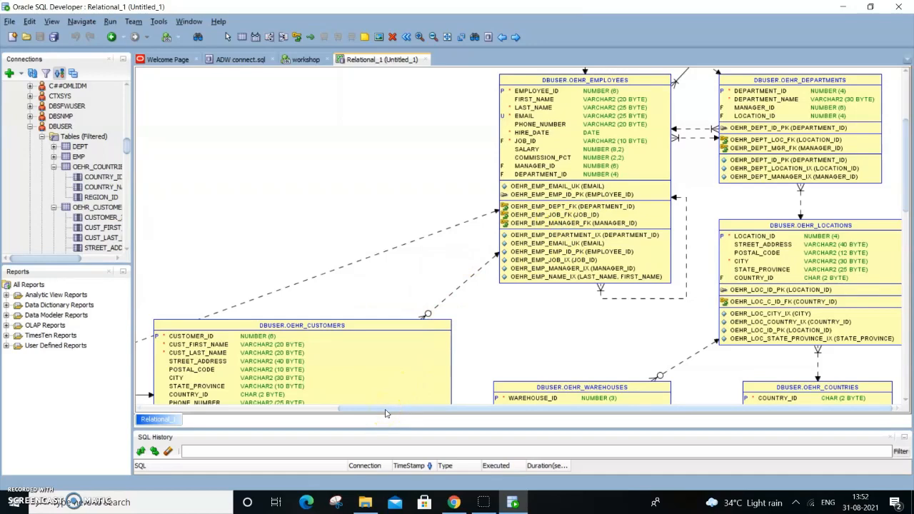
left_click_drag(385, 413, 184, 419)
scroll(832, 251, "down", 5)
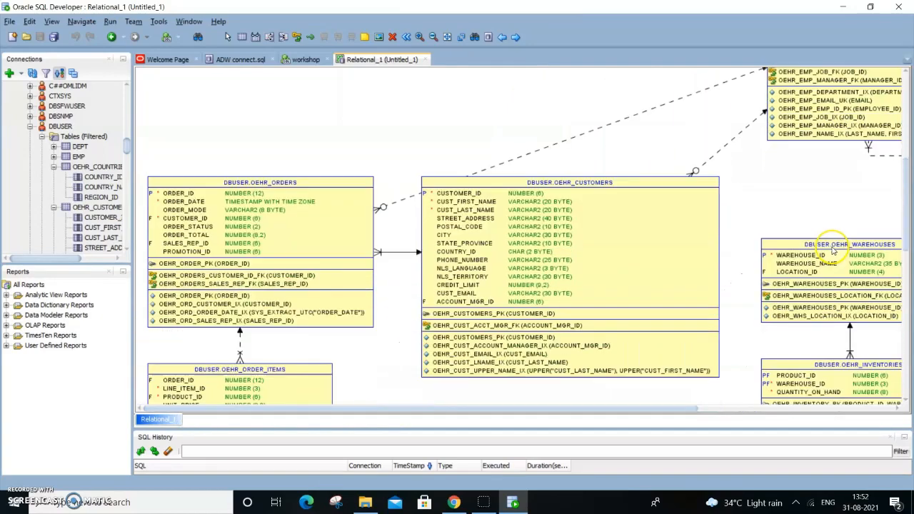
scroll(832, 252, "down", 1)
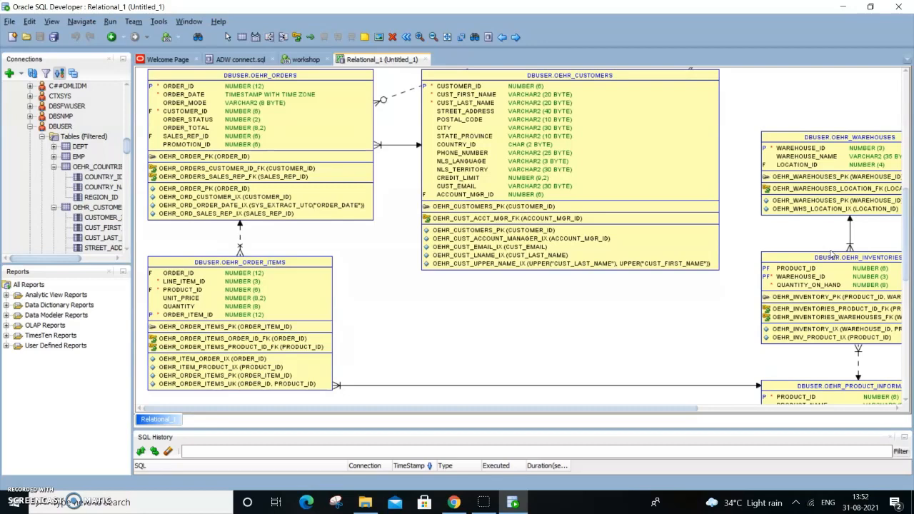
scroll(830, 254, "up", 10)
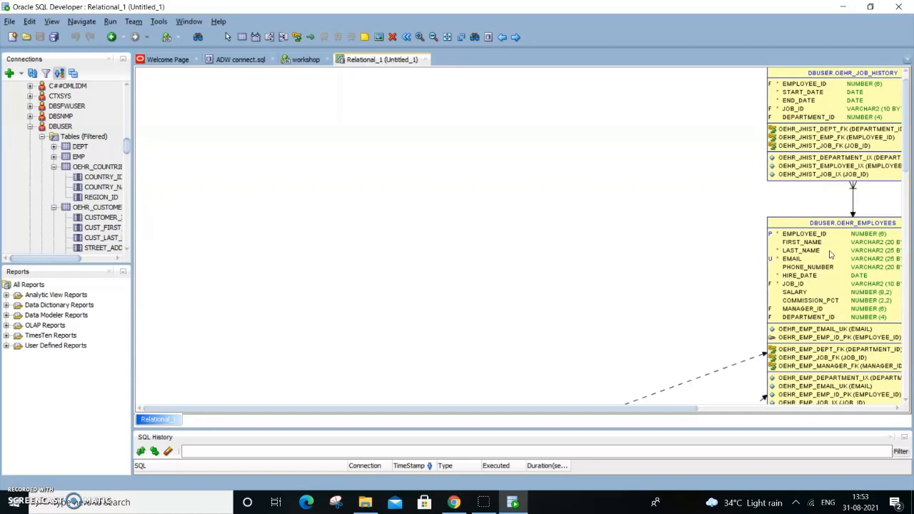
scroll(831, 255, "down", 1)
scroll(830, 255, "up", 1)
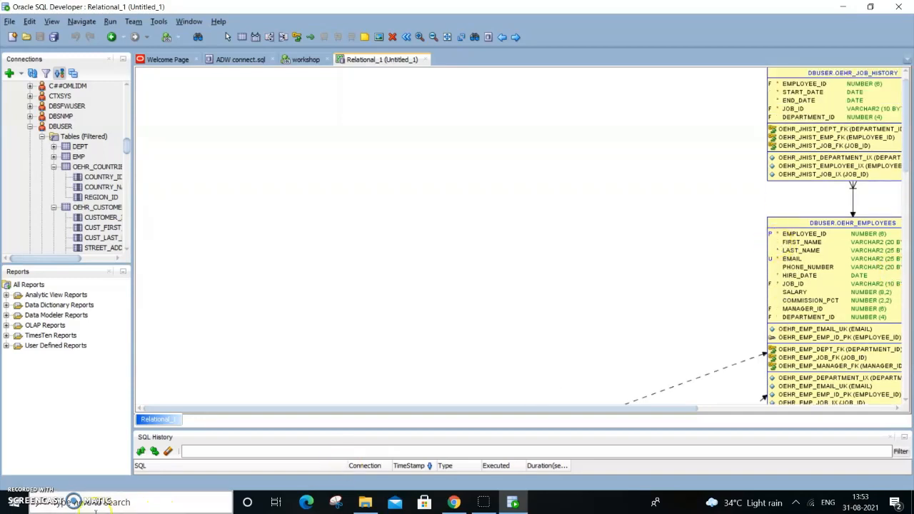
- View the relational diagram at several zoom levels, checking the overall layout and the details of the OEHR_ORDERS and OEHR_CUSTOMERS tables
scroll(310, 350, "down", 3)
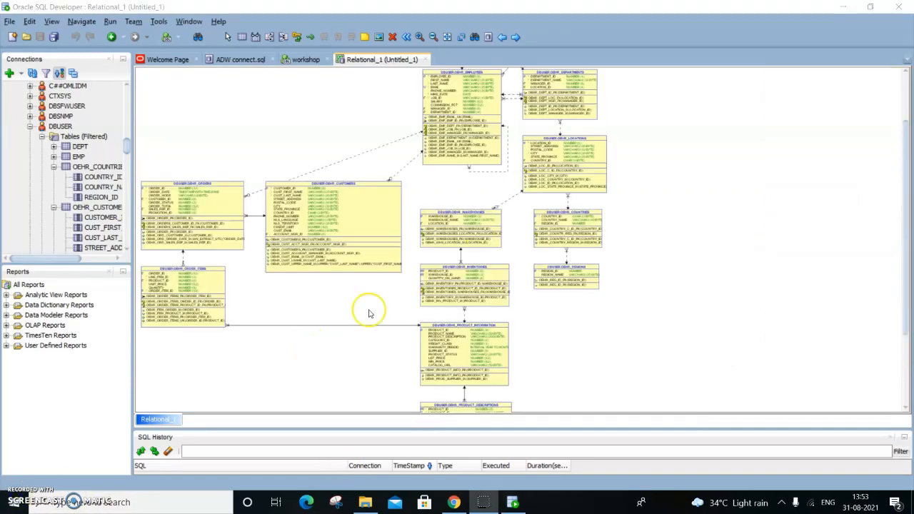
left_click(420, 37)
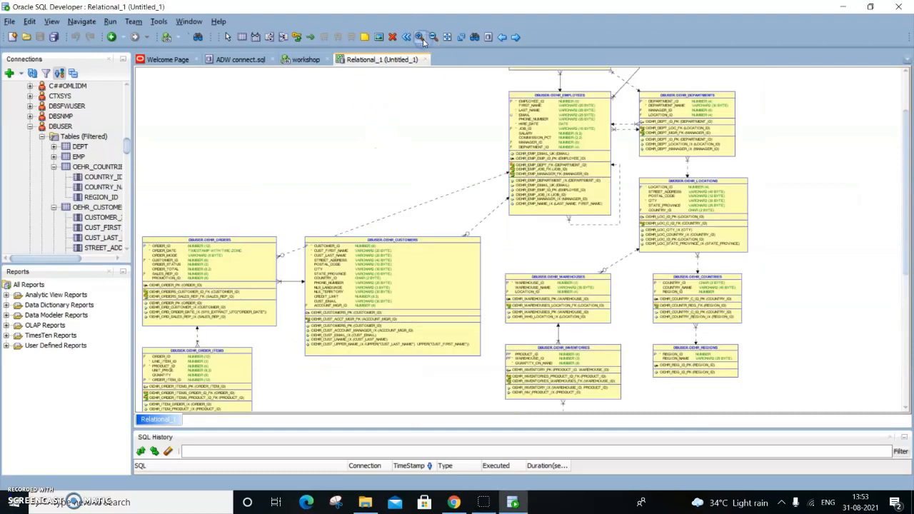
left_click(420, 37)
scroll(429, 150, "up", 3)
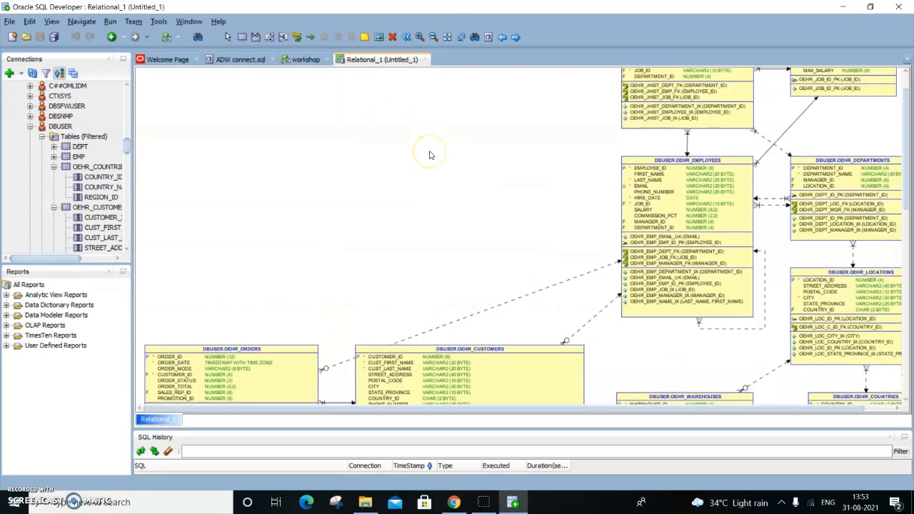
scroll(429, 156, "down", 6)
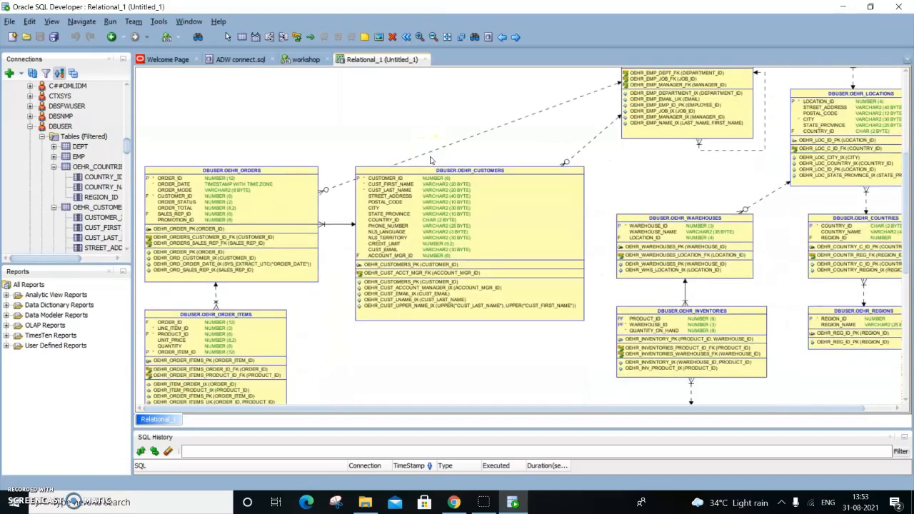
scroll(435, 146, "up", 3)
left_click(442, 138)
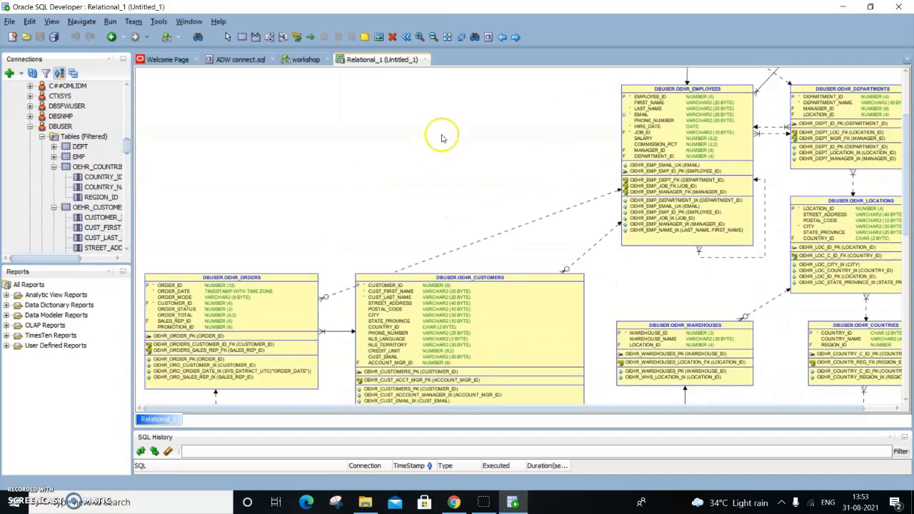
left_click(433, 37)
left_click(419, 37)
left_click(420, 37)
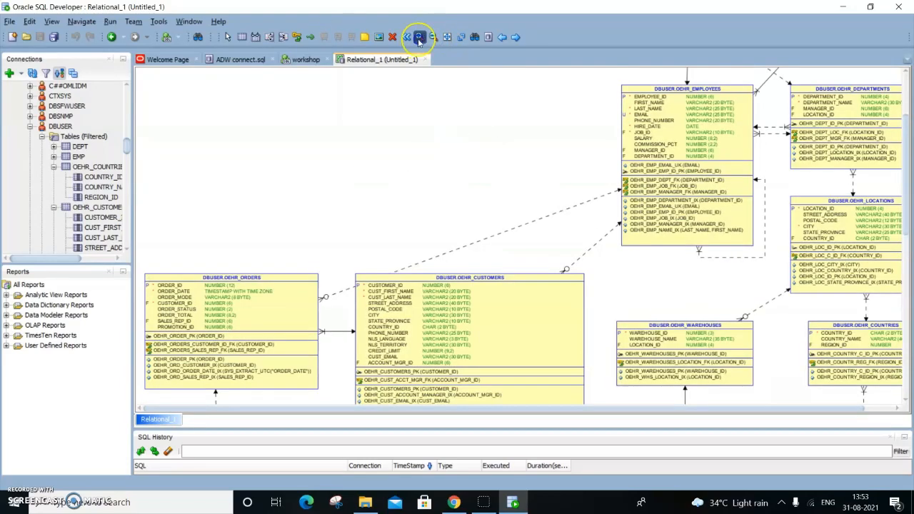
scroll(673, 223, "down", 5)
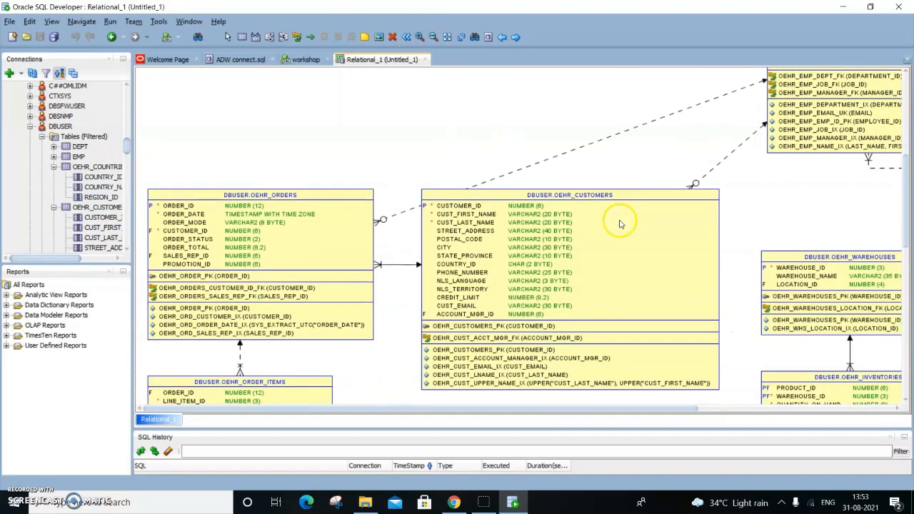
scroll(500, 164, "up", 4)
scroll(465, 142, "down", 3)
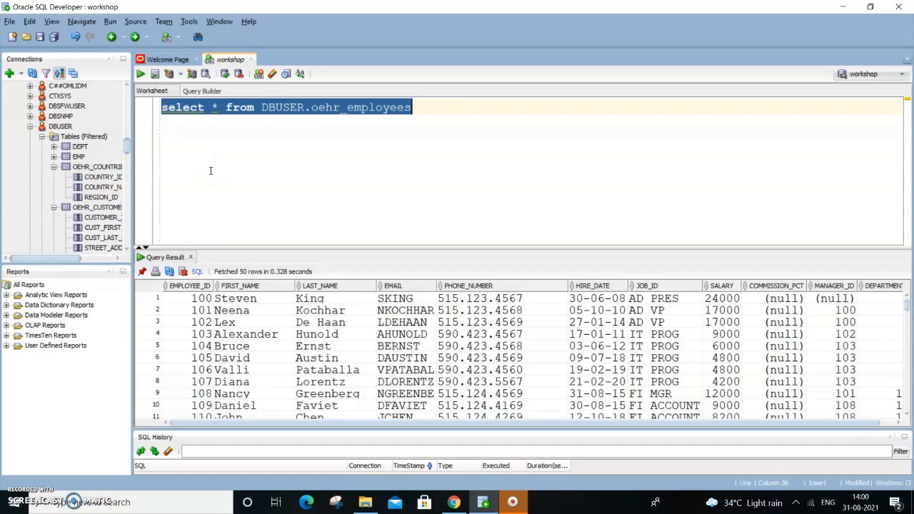
- Run "select * from DBUSER.oehr_employees" in the workshop worksheet and look through the employee rows to the last one
left_click(223, 160)
left_click(159, 107)
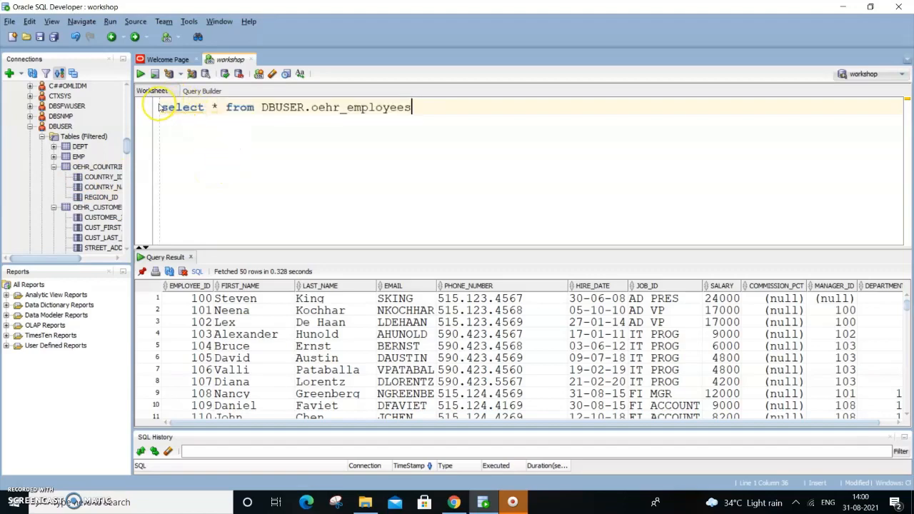
left_click_drag(158, 107, 314, 128)
left_click(314, 128)
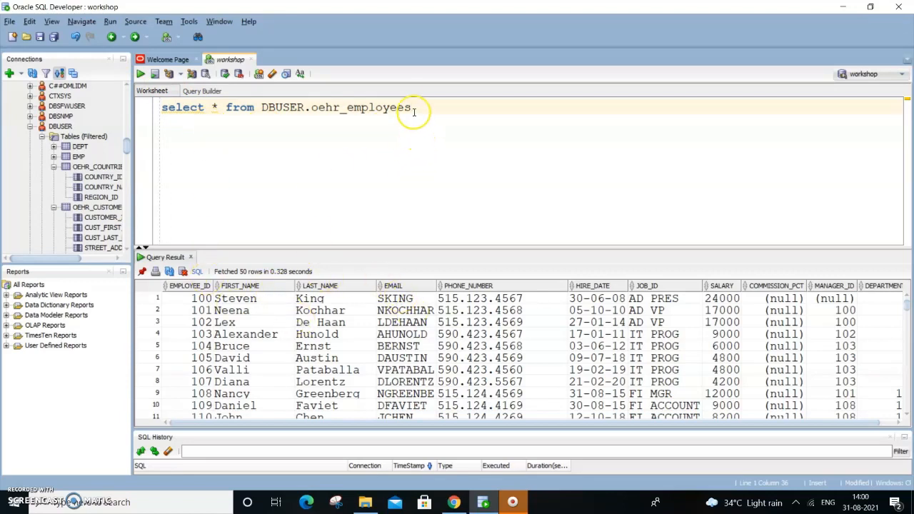
left_click_drag(416, 108, 147, 107)
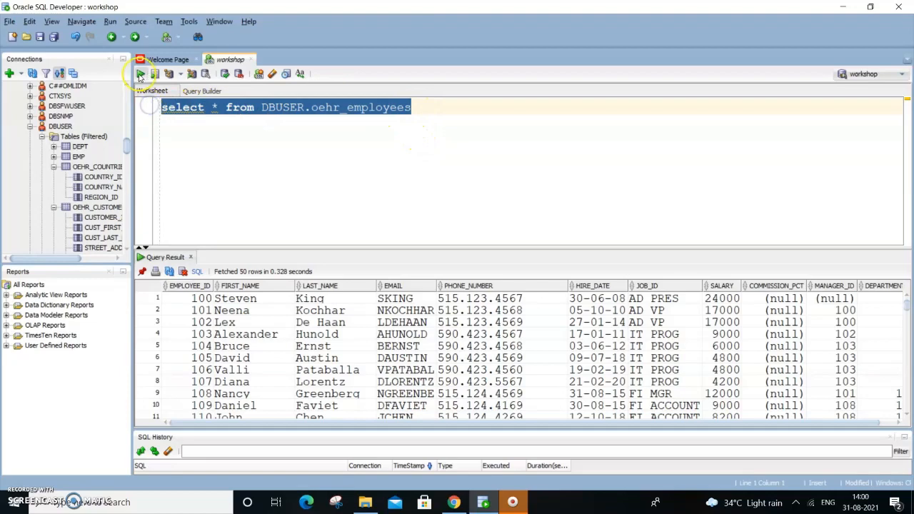
key("ctrl+Return")
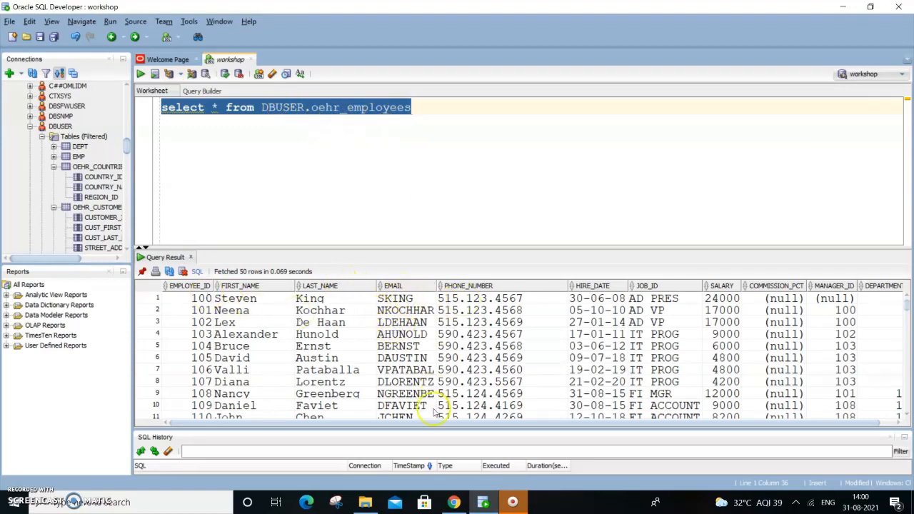
scroll(901, 348, "down", 13)
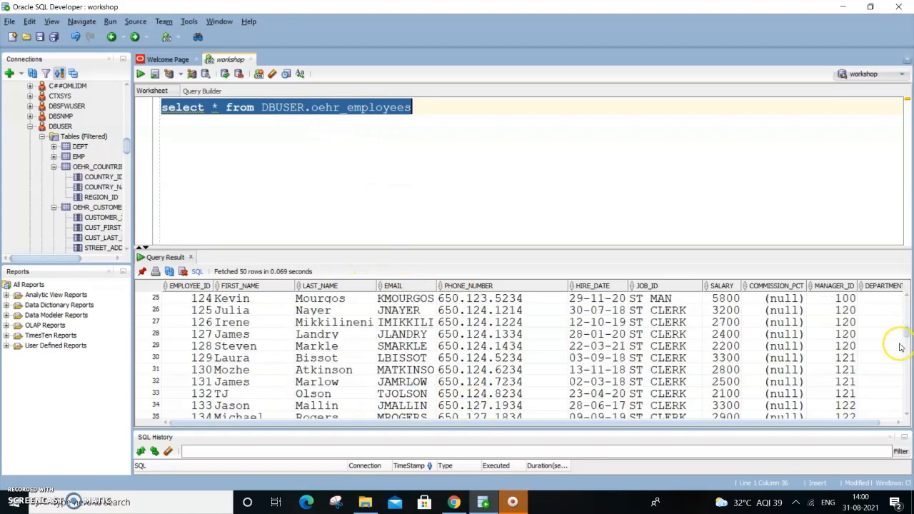
scroll(899, 345, "down", 19)
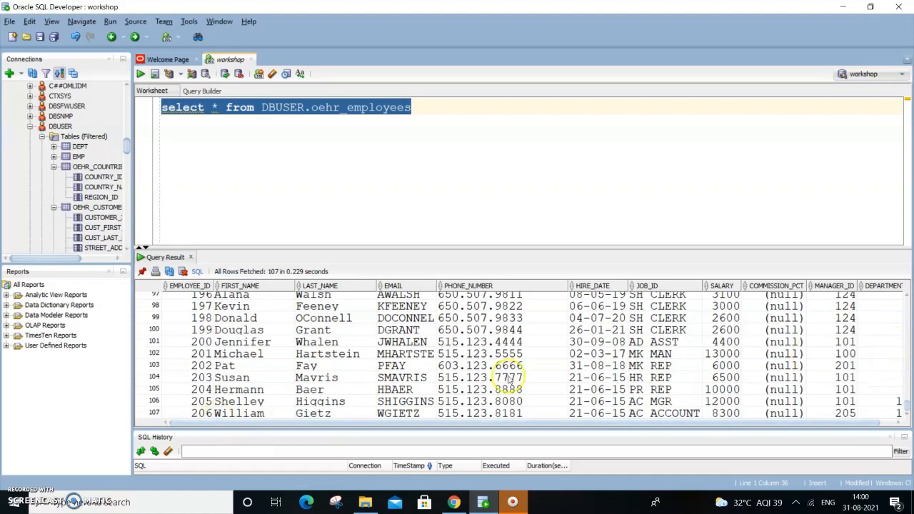
scroll(866, 387, "up", 20)
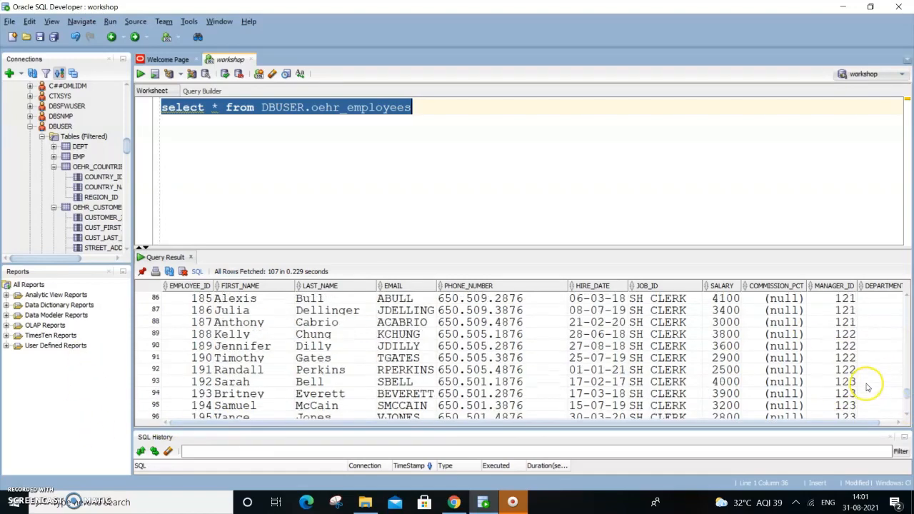
scroll(865, 387, "up", 9)
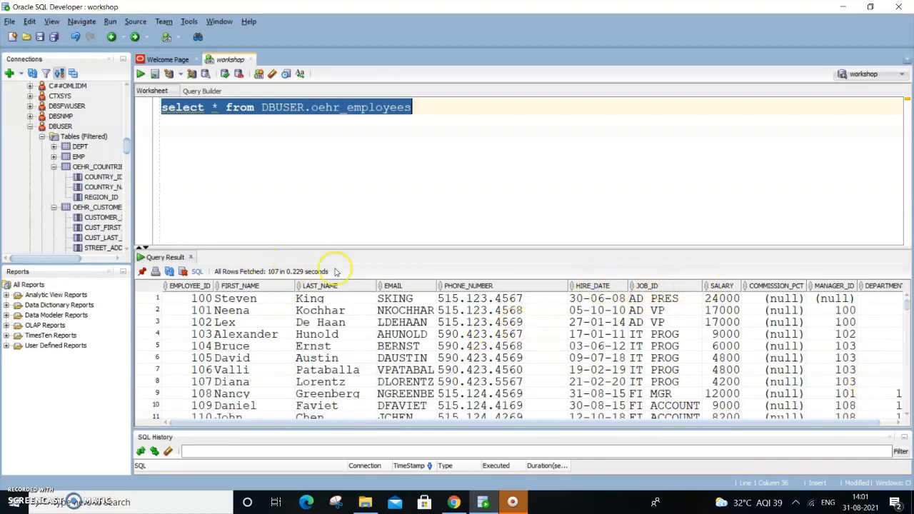
- Add the condition "where employee_id=105" to the oehr_employees query and run it
left_click(424, 110)
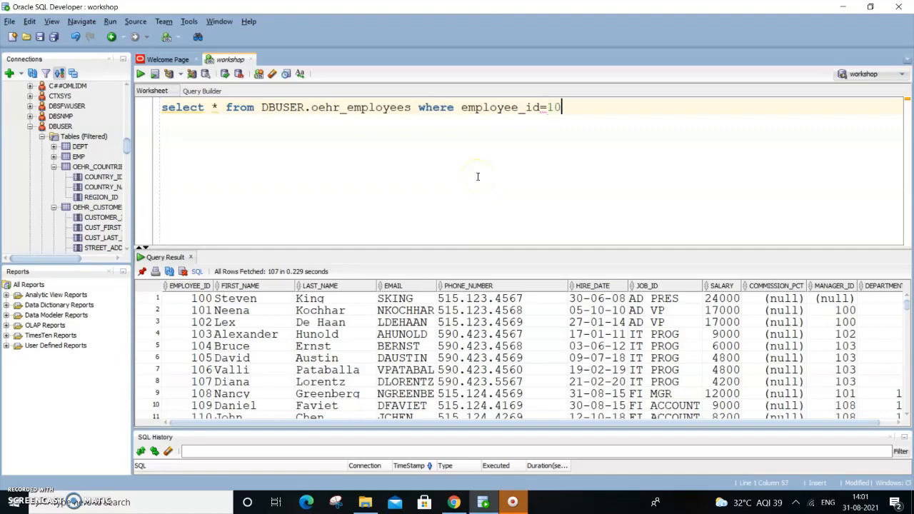
type("5")
left_click_drag(589, 106, 112, 105)
left_click(141, 75)
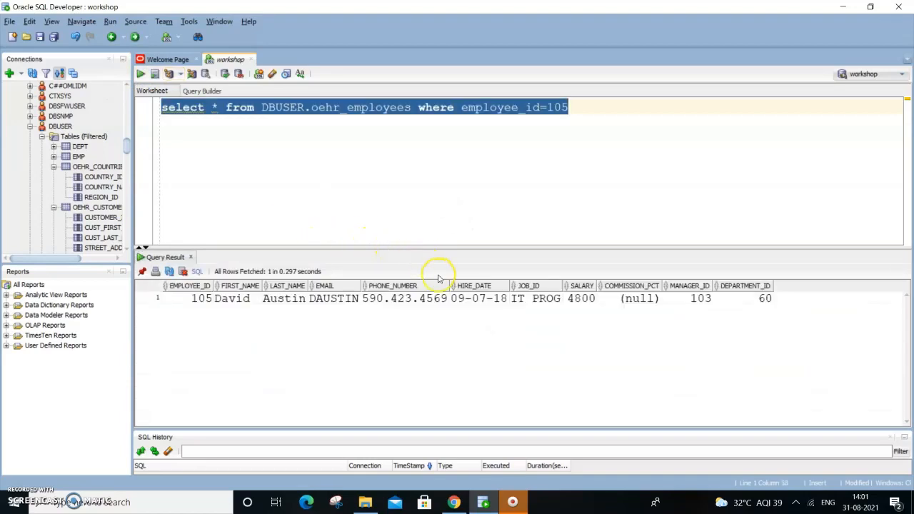
- Replace the asterisk in the query's select list with Last_name,salary and run the query
left_click(219, 107)
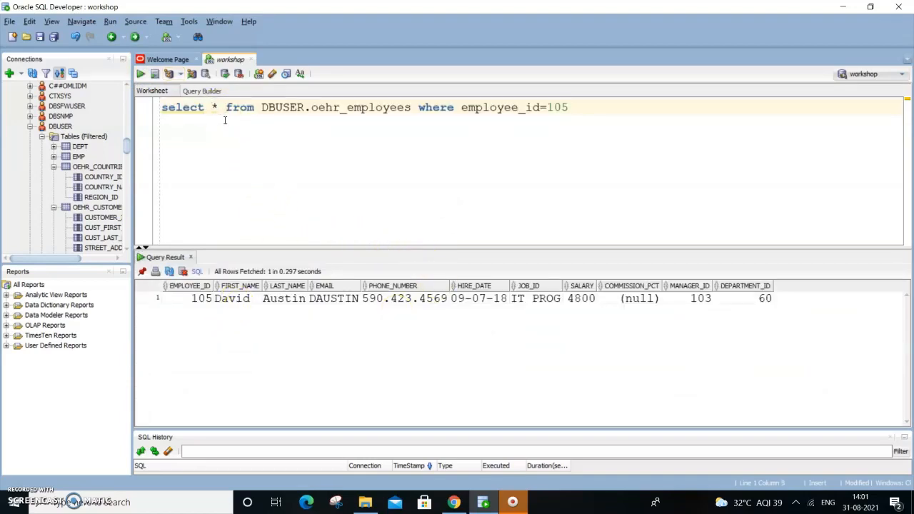
key("BackSpace")
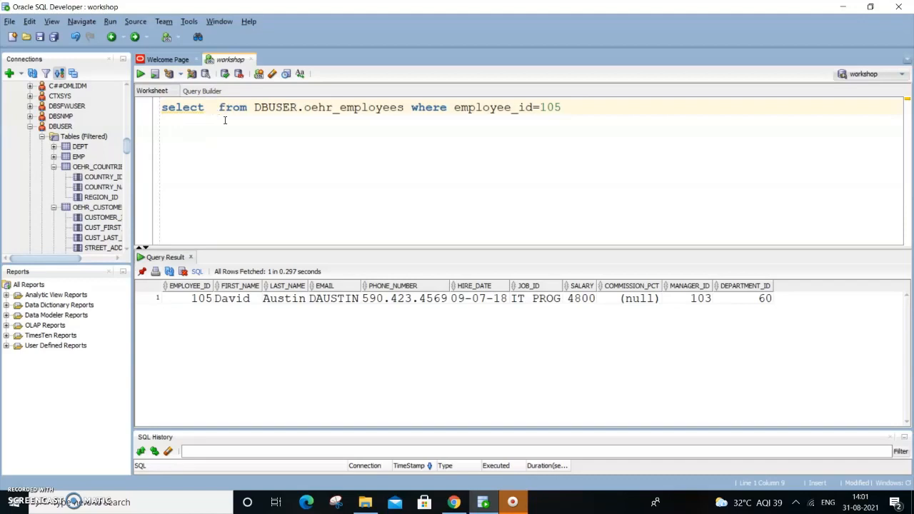
type("Sal")
key("BackSpace")
key("BackSpace")
key("BackSpace")
type("Last_n")
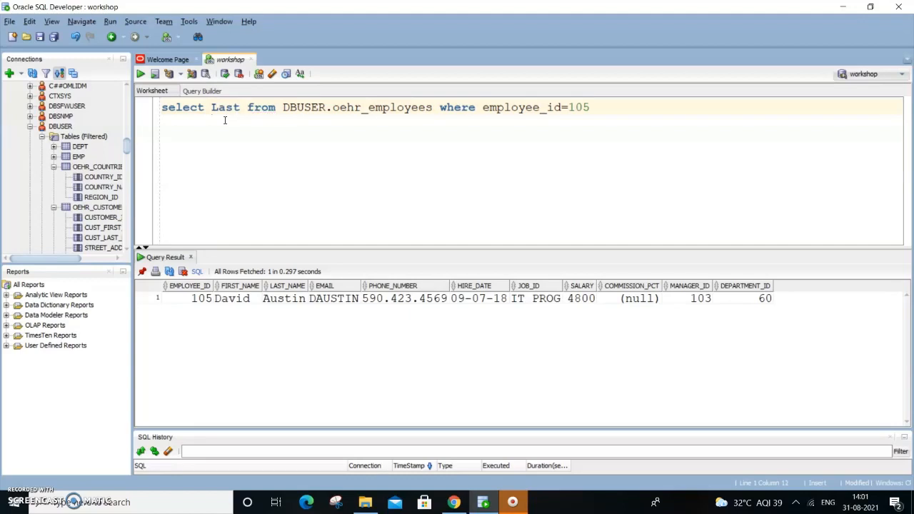
type("ame,sa")
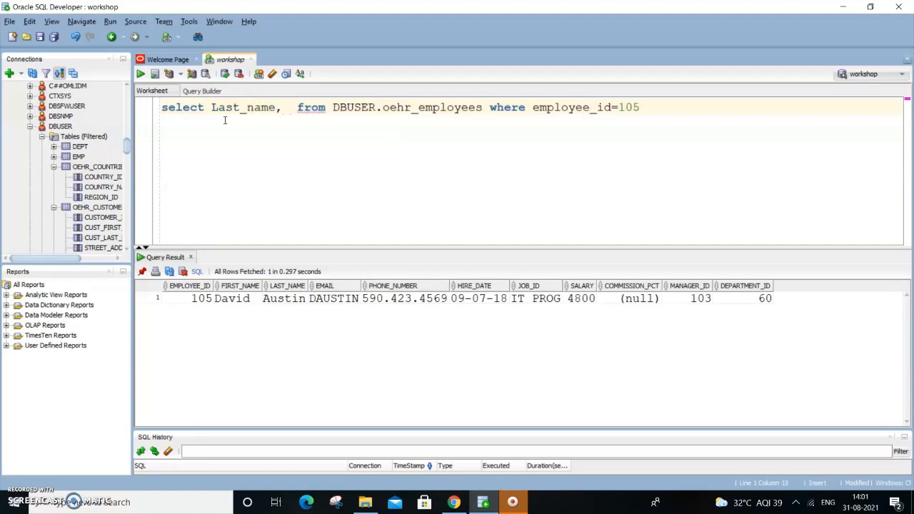
type("lar")
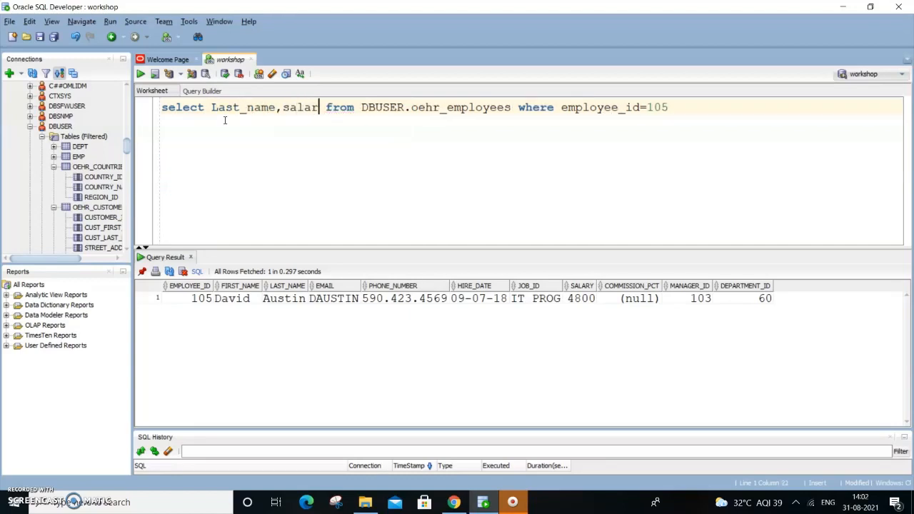
type("y")
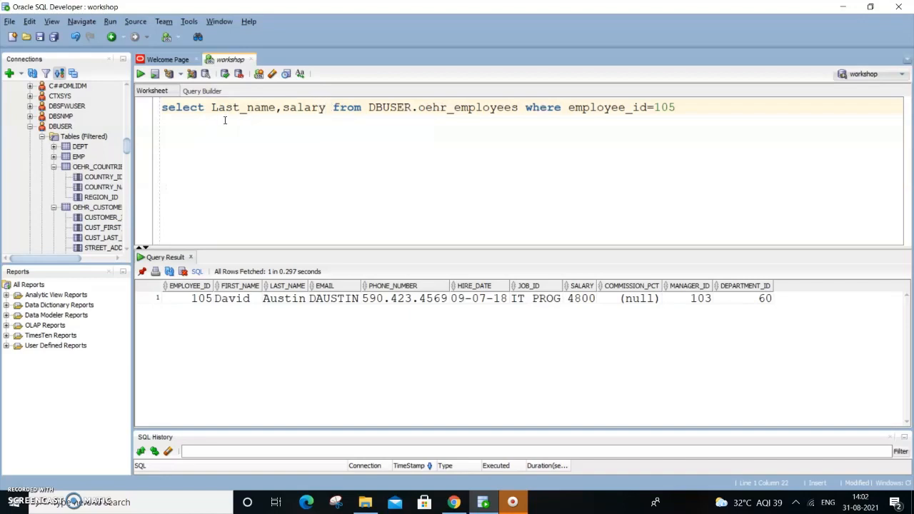
left_click_drag(675, 107, 162, 107)
left_click(141, 75)
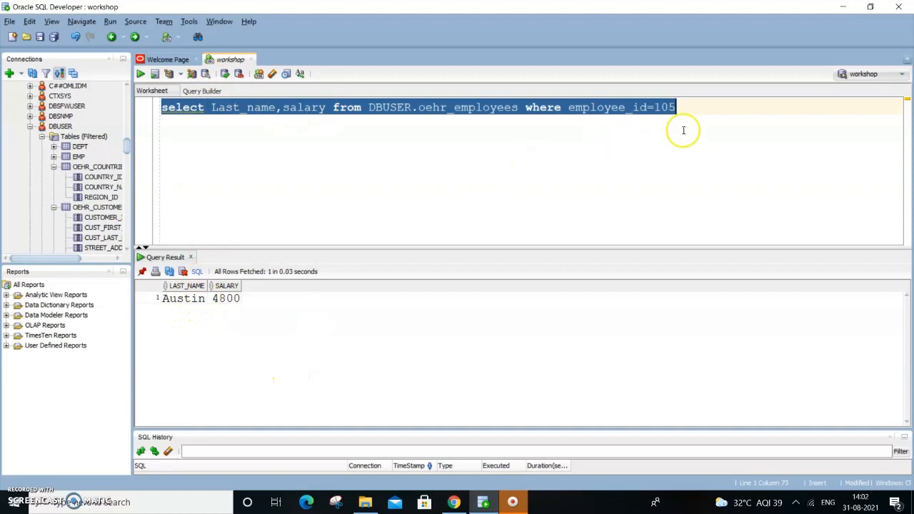
- Insert employee_id before Last_name in the query's select list and rerun the query
left_click(327, 114)
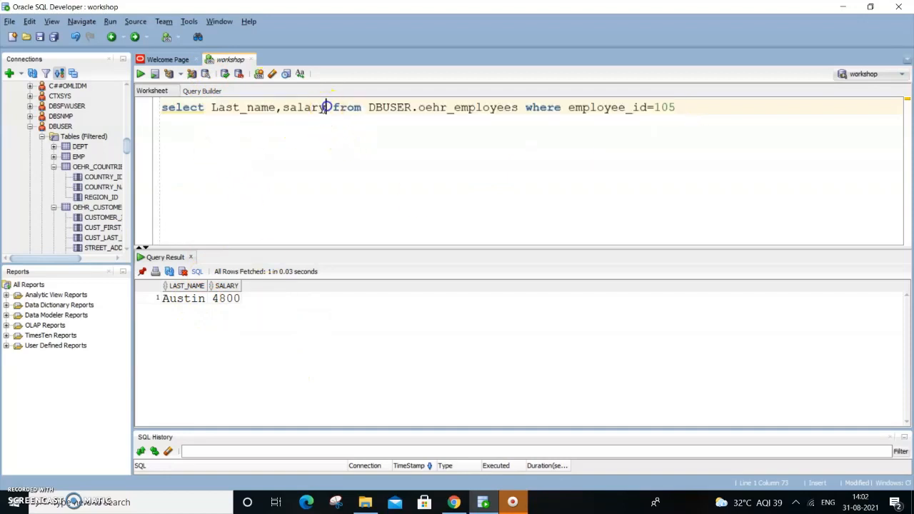
left_click(214, 107)
type("*employee_")
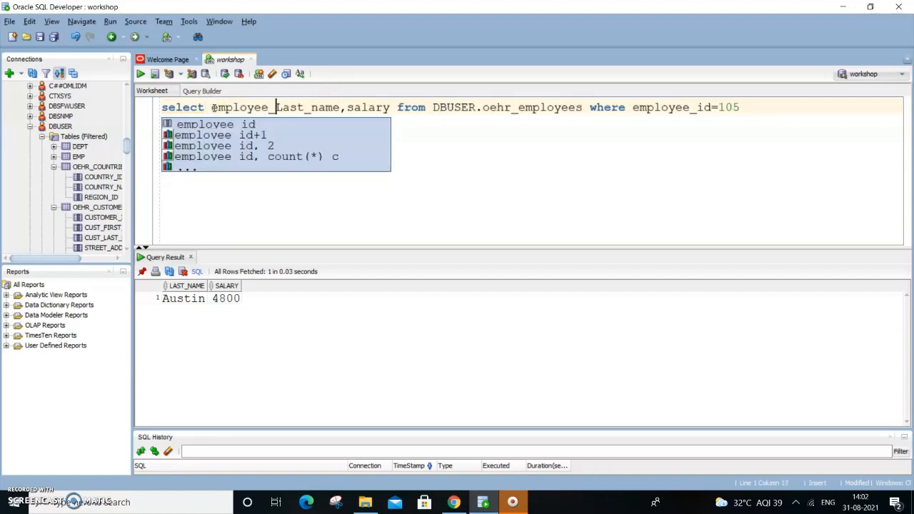
type("id,")
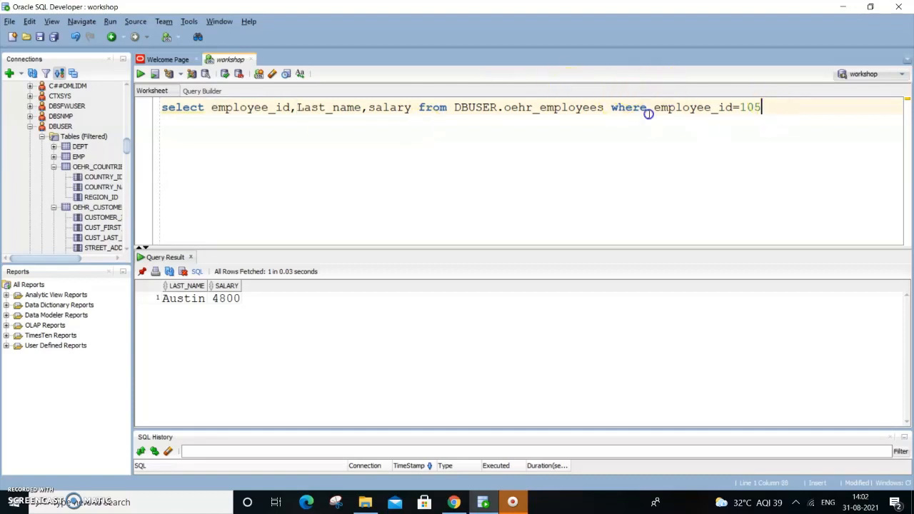
triple_click(152, 111)
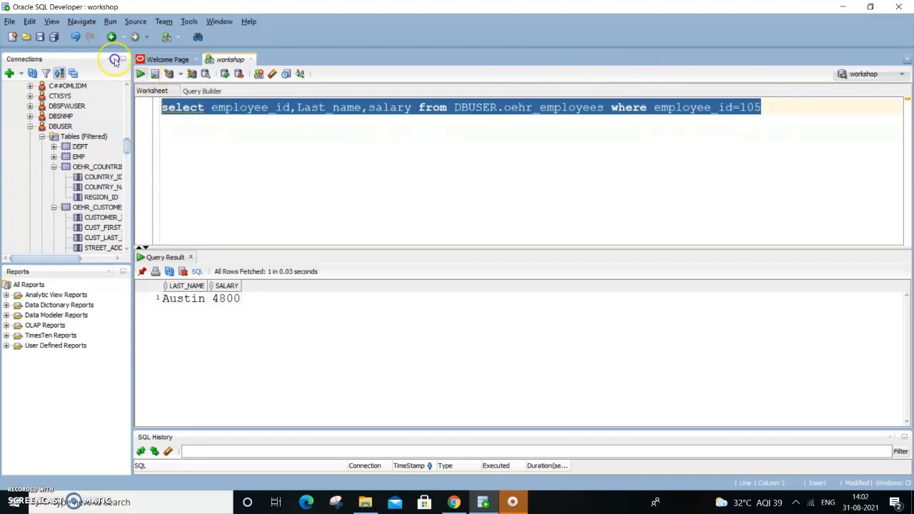
left_click(141, 74)
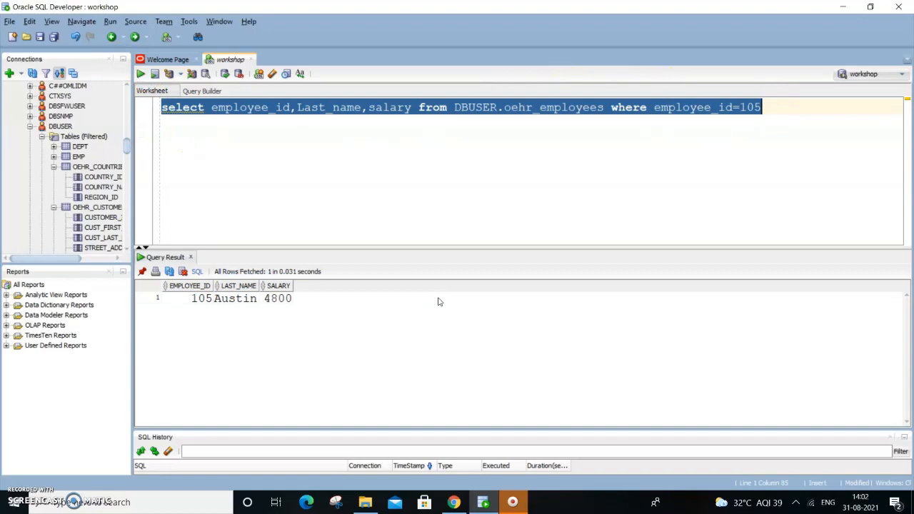